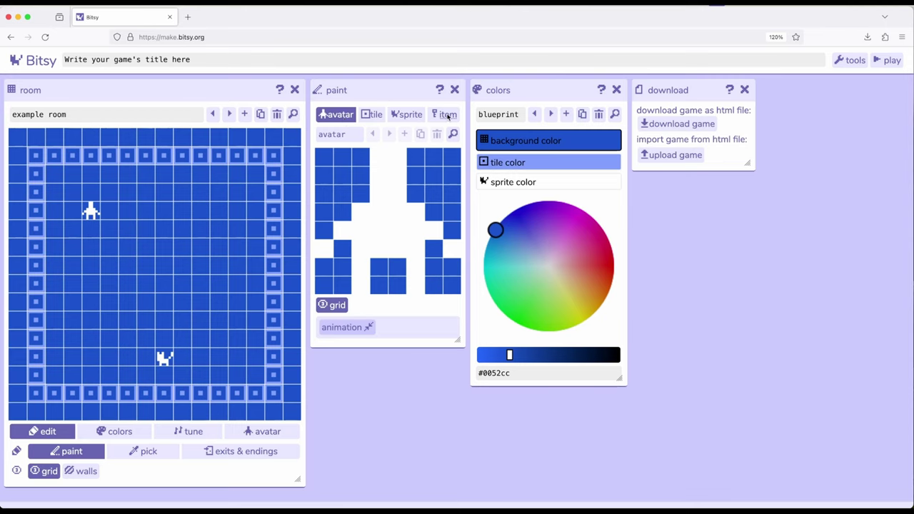
End the tea item's message with a period.
{"action": "left_click", "coordinate": [447, 114]}
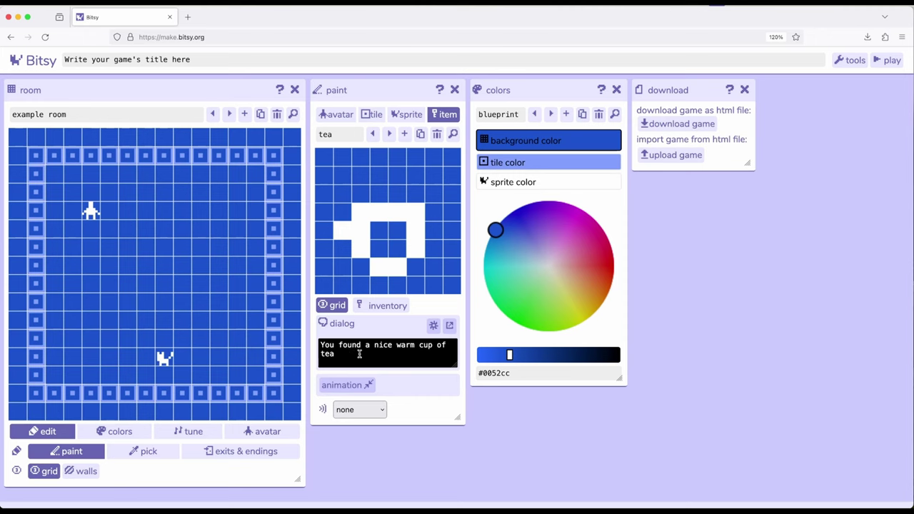
{"action": "left_click", "coordinate": [449, 326]}
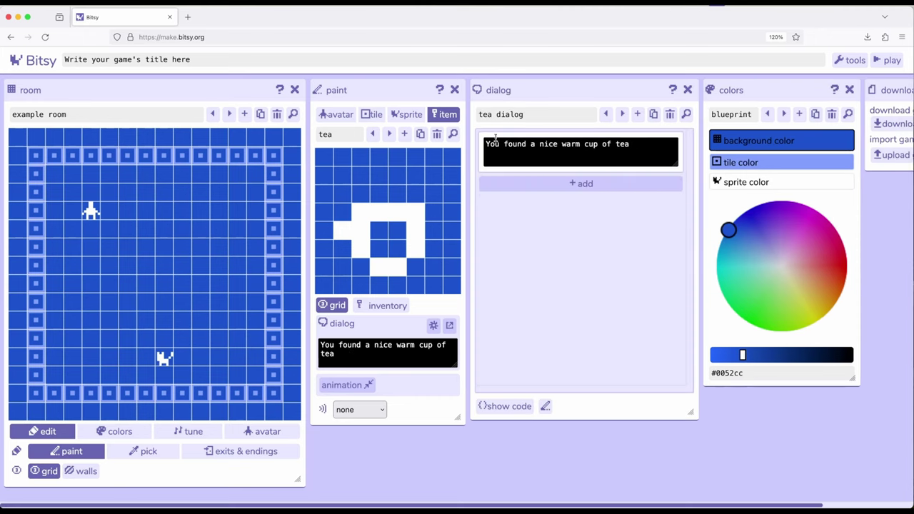
{"action": "left_click", "coordinate": [642, 144]}
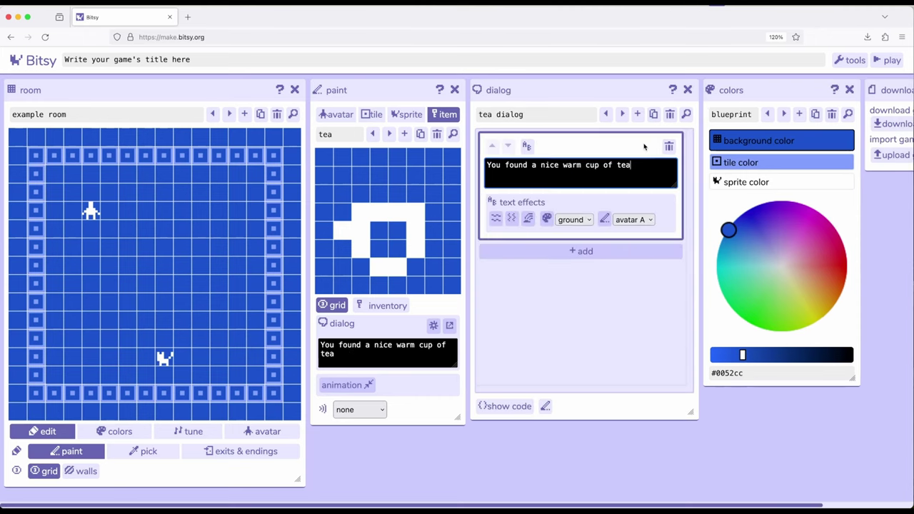
{"action": "type", "text": "."}
Place four tea cups in a vertical column on the room's right side.
{"action": "left_click", "coordinate": [217, 212]}
{"action": "left_click", "coordinate": [218, 231]}
{"action": "left_click", "coordinate": [217, 248]}
{"action": "left_click", "coordinate": [217, 267]}
{"action": "left_click", "coordinate": [564, 96]}
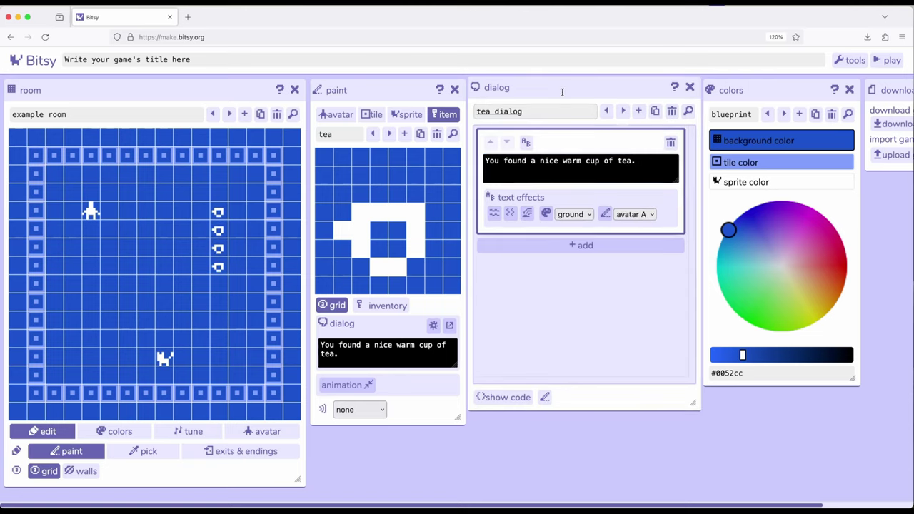
{"action": "left_click", "coordinate": [687, 90]}
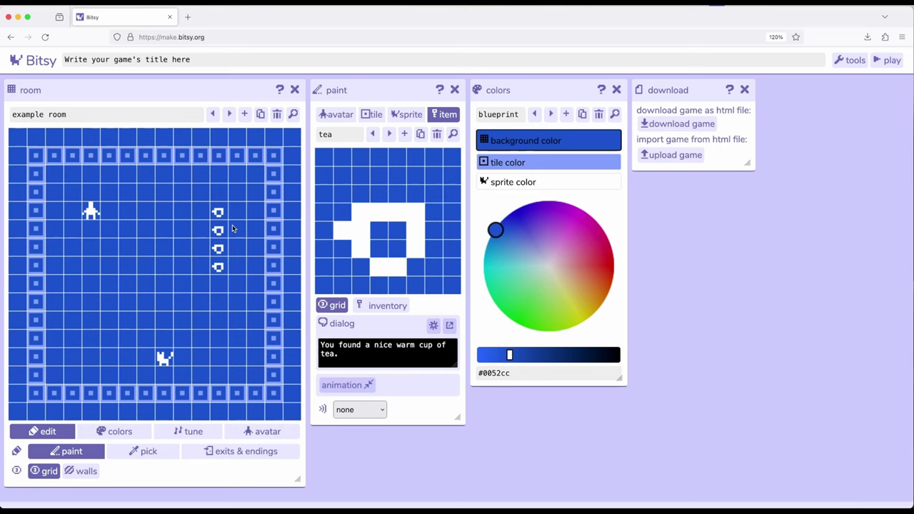
Start the playtest and walk the avatar over each tea cup to collect it.
{"action": "left_click", "coordinate": [888, 60]}
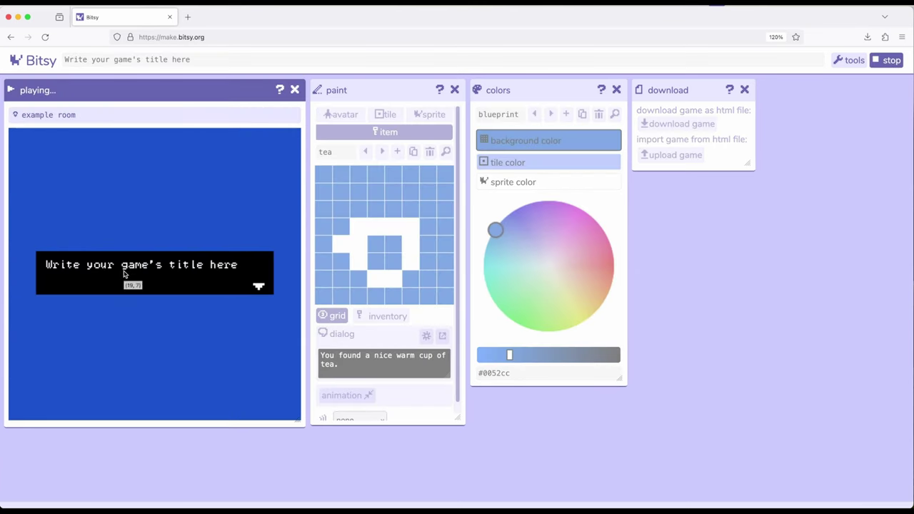
{"action": "key", "text": "space"}
{"action": "key", "text": "Right"}
{"action": "key", "text": "Right"}
{"action": "key", "text": "Right"}
{"action": "key", "text": "Right"}
{"action": "key", "text": "Right"}
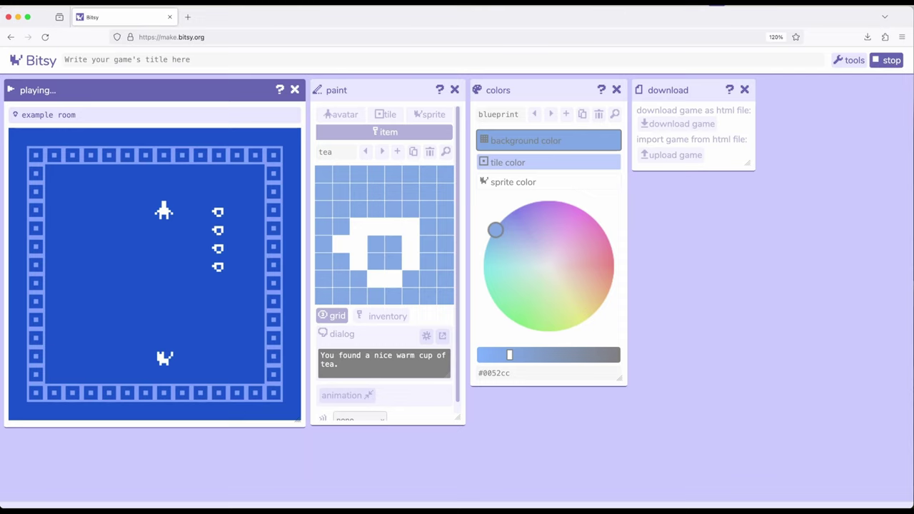
{"action": "key", "text": "Down"}
{"action": "key", "text": "Up"}
{"action": "key", "text": "Right"}
{"action": "key", "text": "Right"}
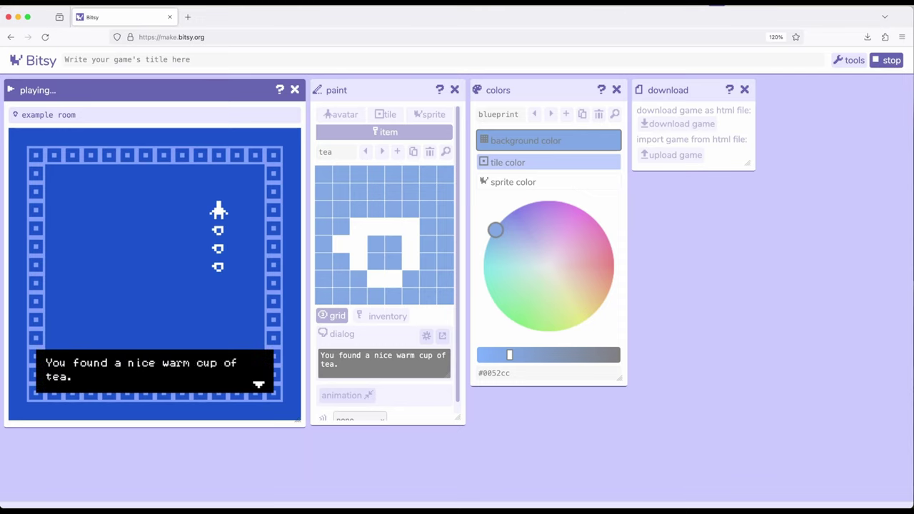
{"action": "key", "text": "Right"}
{"action": "key", "text": "Right"}
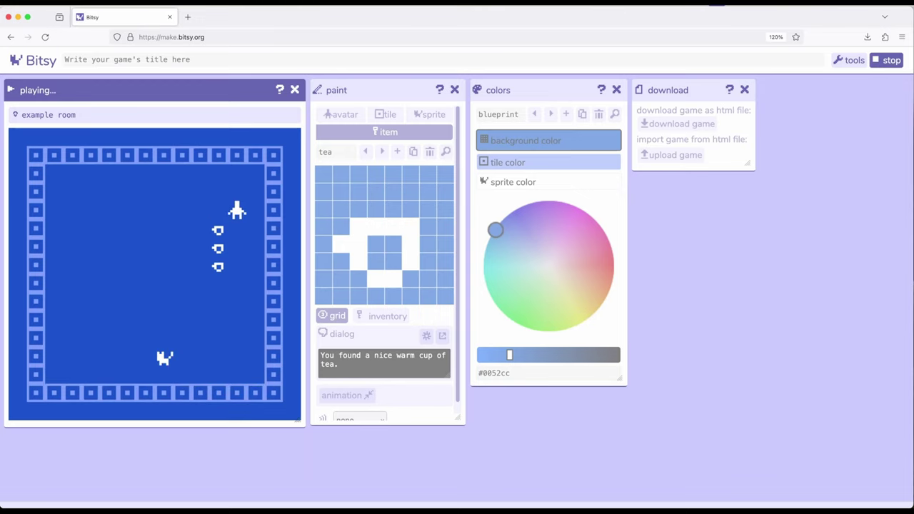
{"action": "key", "text": "Left"}
{"action": "key", "text": "Down"}
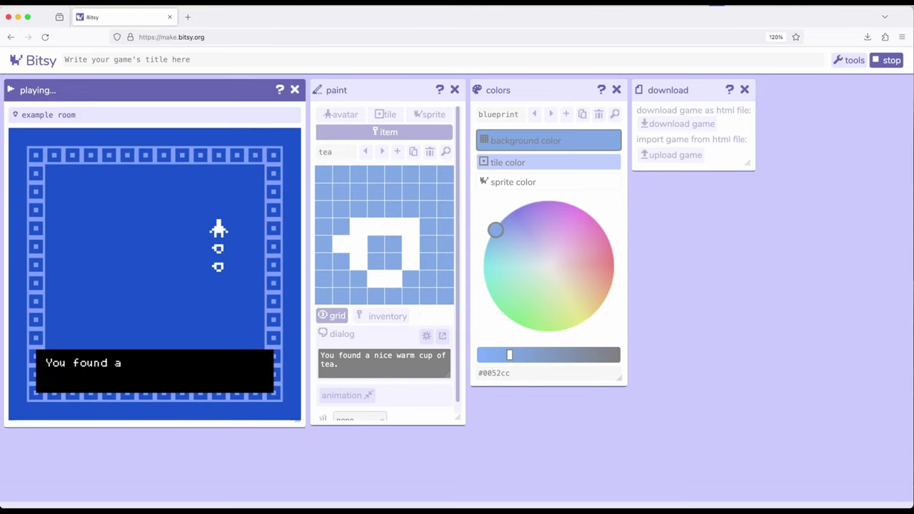
{"action": "key", "text": "Right"}
{"action": "key", "text": "Right"}
{"action": "key", "text": "Down"}
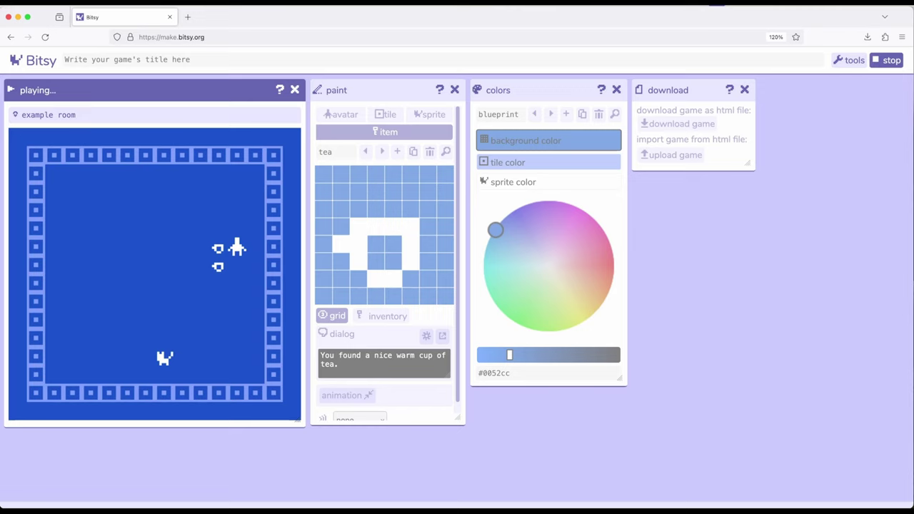
{"action": "key", "text": "Left"}
{"action": "key", "text": "Left"}
{"action": "key", "text": "Left"}
{"action": "key", "text": "Down"}
Walk over to the cat and talk to it twice.
{"action": "key", "text": "Right"}
{"action": "key", "text": "Down"}
{"action": "key", "text": "Down"}
{"action": "key", "text": "Left"}
{"action": "key", "text": "Down"}
{"action": "key", "text": "Down"}
{"action": "key", "text": "Down"}
{"action": "key", "text": "Left"}
{"action": "key", "text": "Left"}
{"action": "key", "text": "Up"}
{"action": "key", "text": "Up"}
{"action": "key", "text": "Up"}
{"action": "key", "text": "Up"}
{"action": "key", "text": "Left"}
{"action": "key", "text": "Left"}
{"action": "key", "text": "Left"}
{"action": "key", "text": "Down"}
{"action": "key", "text": "Down"}
{"action": "key", "text": "Right"}
{"action": "key", "text": "Right"}
{"action": "key", "text": "Left"}
{"action": "key", "text": "Left"}
{"action": "key", "text": "Up"}
{"action": "key", "text": "Up"}
{"action": "key", "text": "Up"}
Stop the playtest and show the inventory with tea and key counts at 0.
{"action": "left_click", "coordinate": [889, 60]}
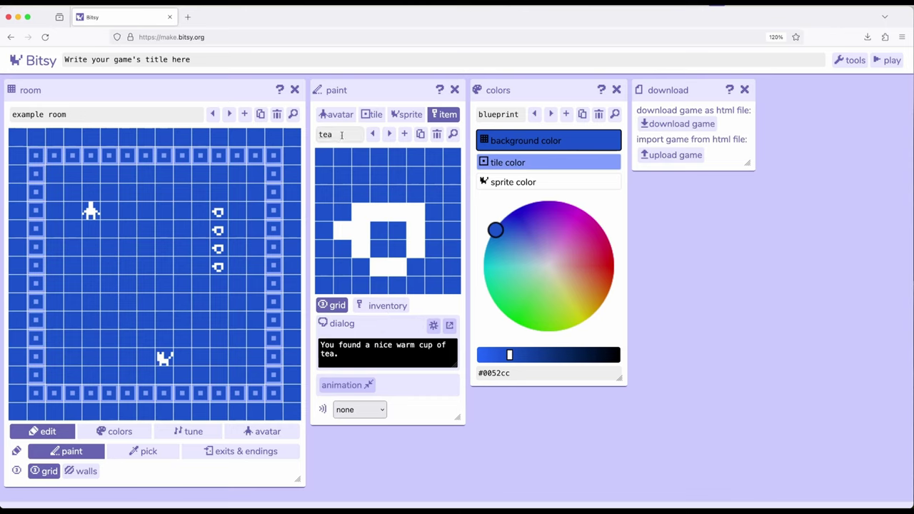
{"action": "left_click", "coordinate": [389, 307]}
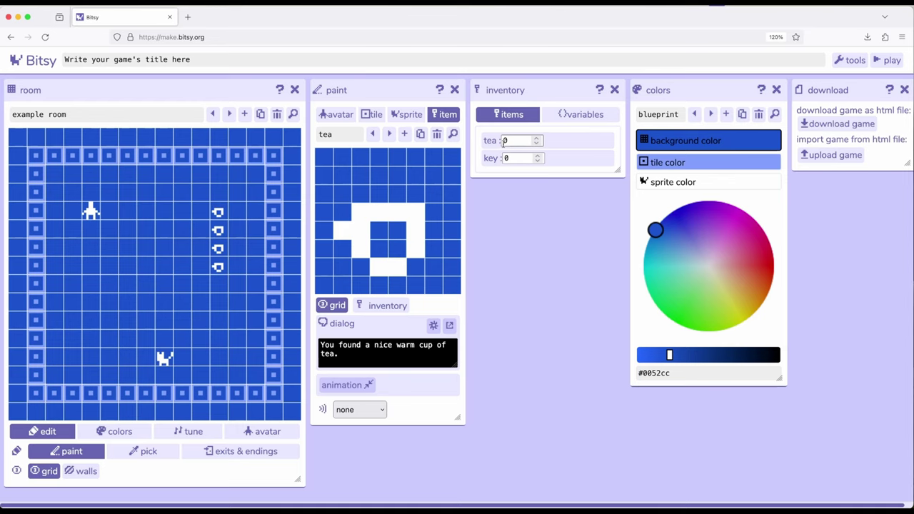
{"action": "left_click", "coordinate": [893, 60]}
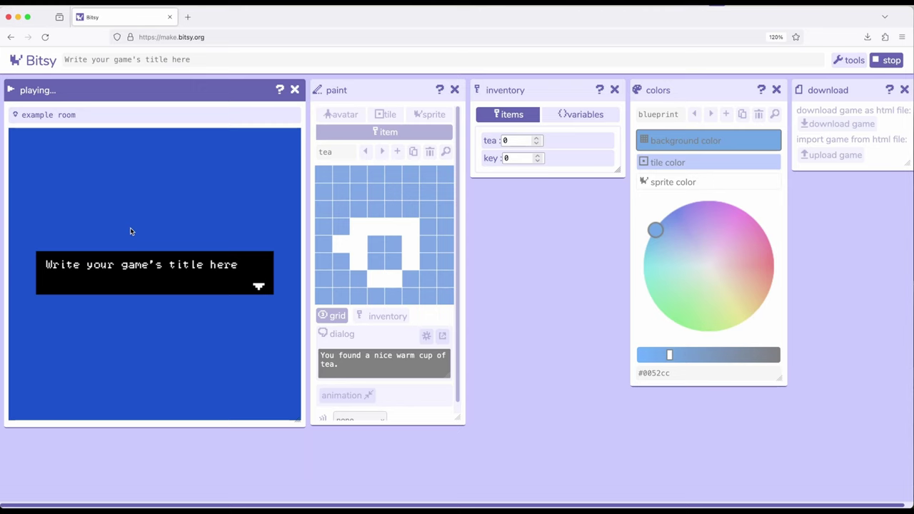
{"action": "key", "text": "space"}
{"action": "key", "text": "Right"}
{"action": "key", "text": "Right"}
{"action": "key", "text": "Right"}
{"action": "key", "text": "Right"}
{"action": "key", "text": "Right"}
{"action": "key", "text": "Right"}
{"action": "key", "text": "Right"}
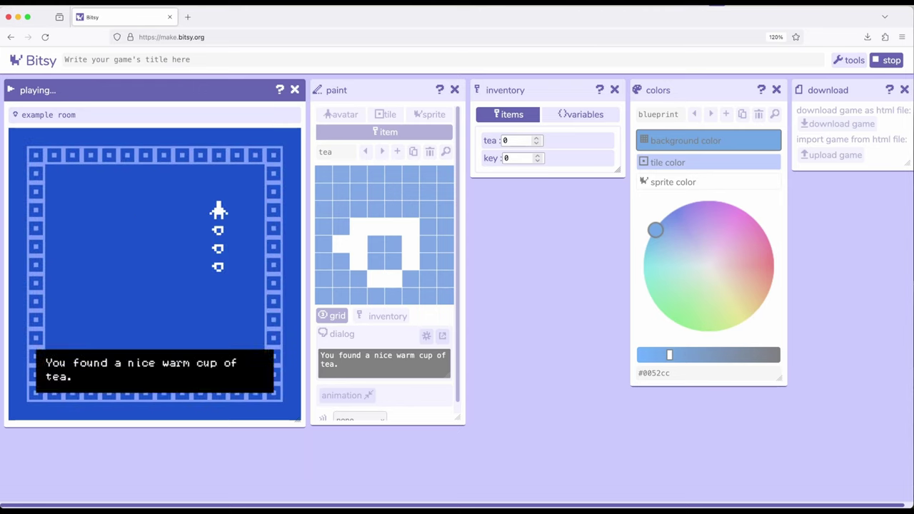
{"action": "key", "text": "space"}
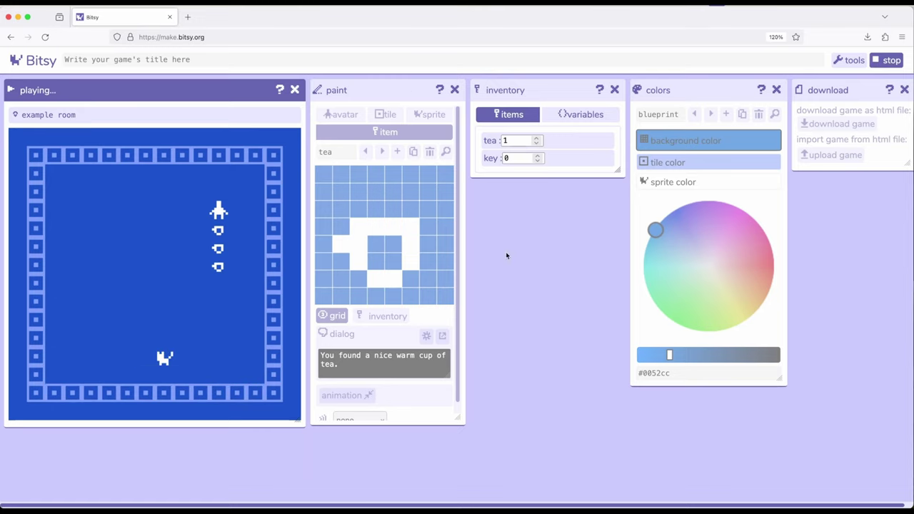
{"action": "key", "text": "Down"}
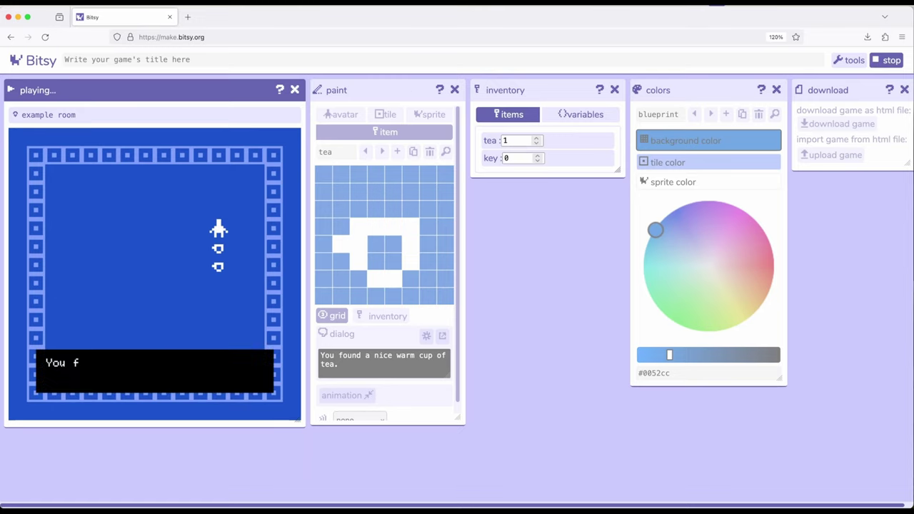
{"action": "key", "text": "Down"}
{"action": "key", "text": "Left"}
{"action": "key", "text": "Left"}
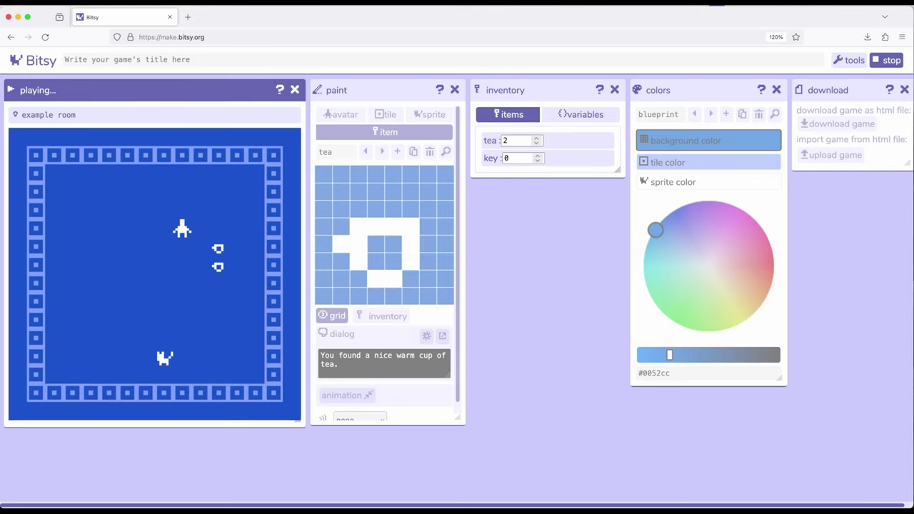
{"action": "key", "text": "Down"}
{"action": "key", "text": "Right"}
{"action": "key", "text": "Right"}
{"action": "key", "text": "Right"}
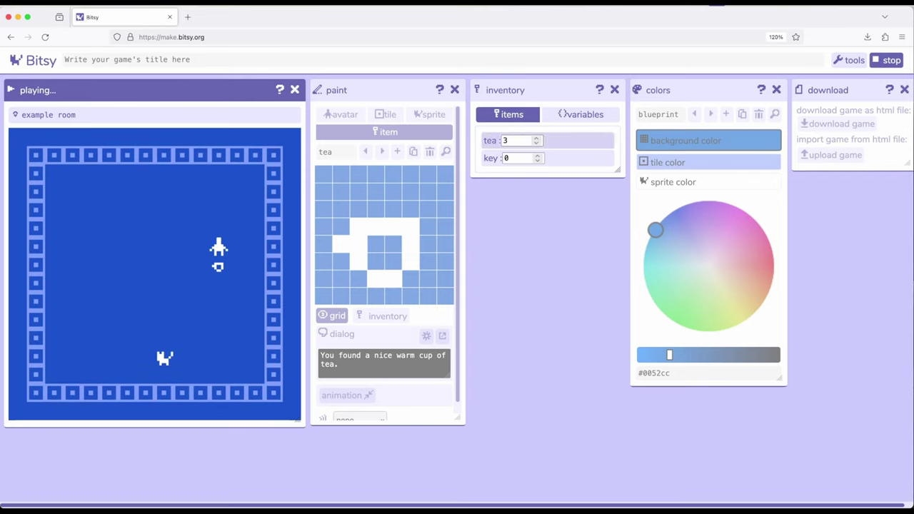
{"action": "key", "text": "Right"}
{"action": "key", "text": "Down"}
{"action": "key", "text": "Left"}
{"action": "key", "text": "Left"}
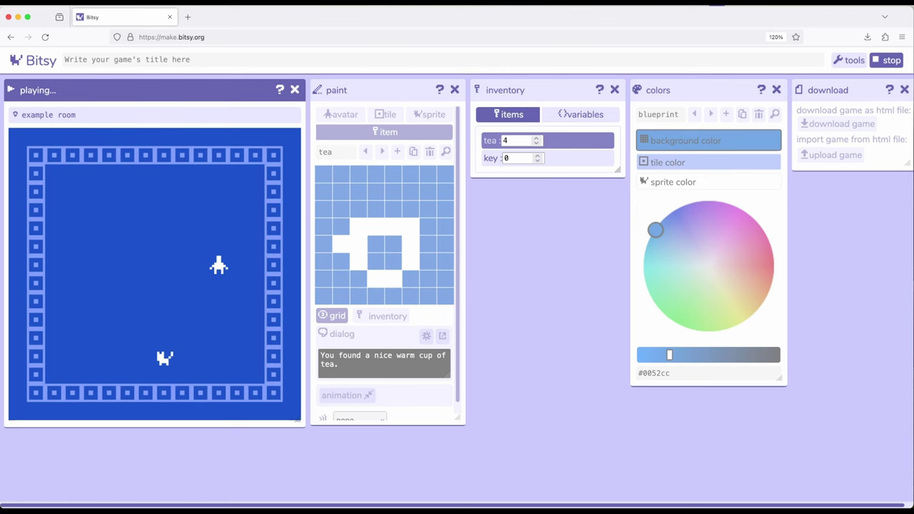
{"action": "key", "text": "Left"}
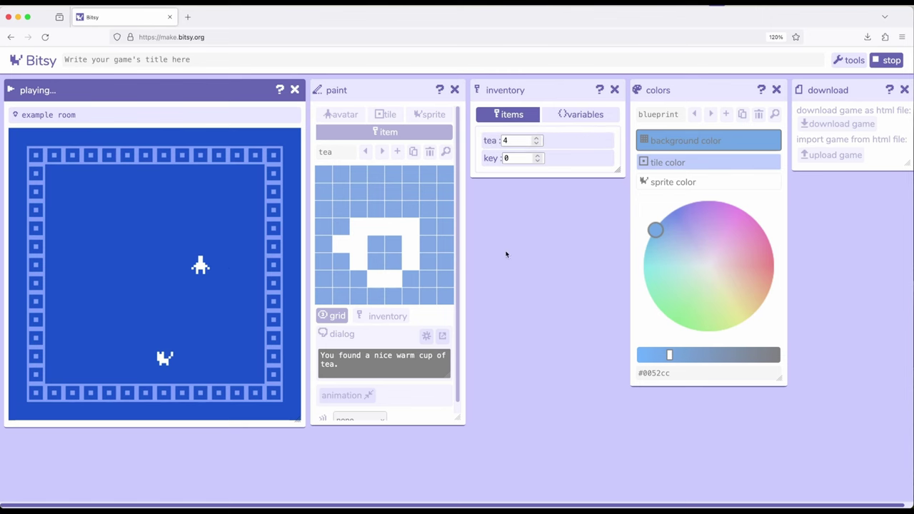
{"action": "left_click", "coordinate": [900, 60]}
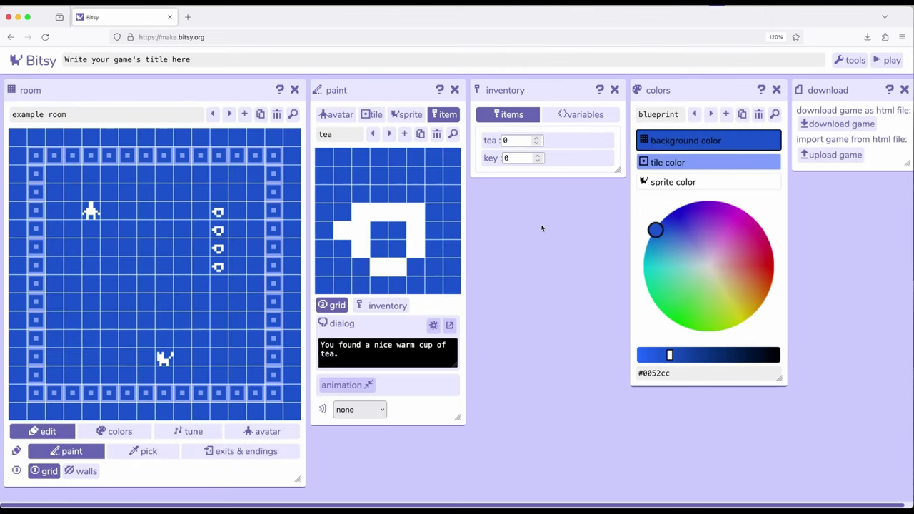
Add a new blank item, listed in the inventory as item 2.
{"action": "mouse_move", "coordinate": [533, 87]}
{"action": "left_mouse_down"}
{"action": "mouse_move", "coordinate": [537, 107]}
{"action": "mouse_move", "coordinate": [534, 89]}
{"action": "left_mouse_up"}
Paint the new item as an umbrella with a hook and a long shaft.
{"action": "left_click", "coordinate": [404, 134]}
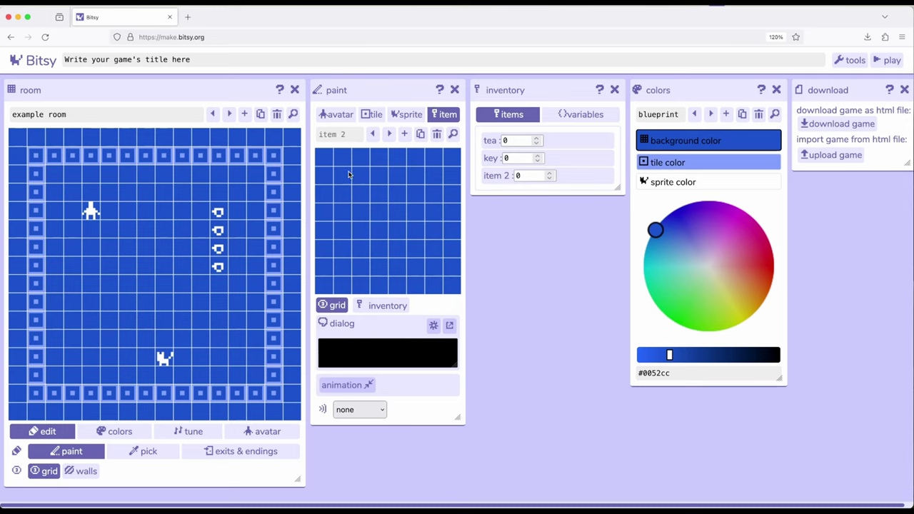
{"action": "mouse_move", "coordinate": [342, 174]}
{"action": "left_mouse_down"}
{"action": "mouse_move", "coordinate": [344, 193]}
{"action": "mouse_move", "coordinate": [355, 174]}
{"action": "mouse_move", "coordinate": [435, 173]}
{"action": "mouse_move", "coordinate": [433, 267]}
{"action": "left_mouse_up"}
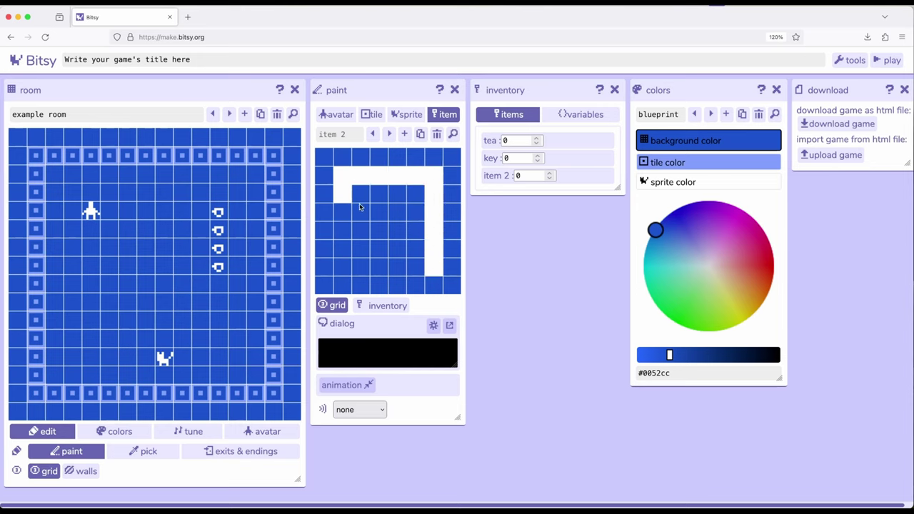
{"action": "mouse_move", "coordinate": [361, 196]}
{"action": "left_mouse_down"}
{"action": "mouse_move", "coordinate": [413, 202]}
{"action": "mouse_move", "coordinate": [418, 263]}
{"action": "left_mouse_up"}
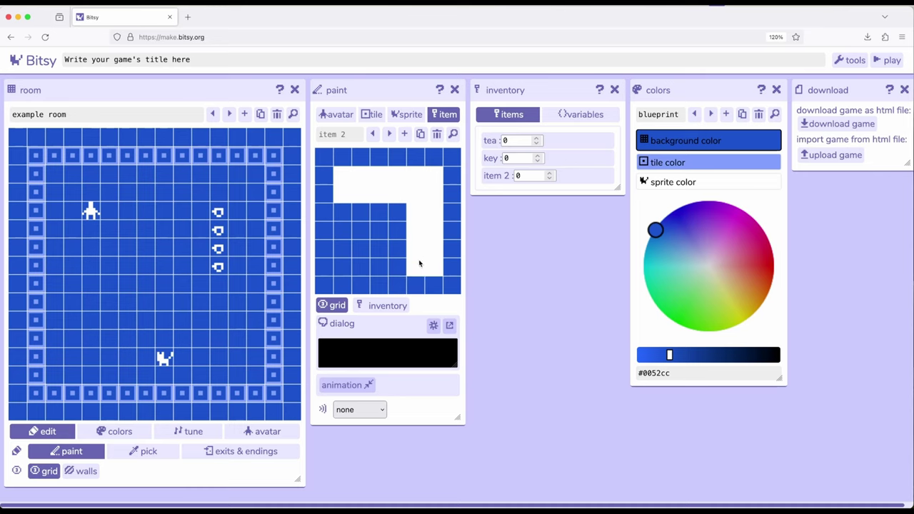
{"action": "left_click_drag", "start_coordinate": [395, 195], "coordinate": [359, 194]}
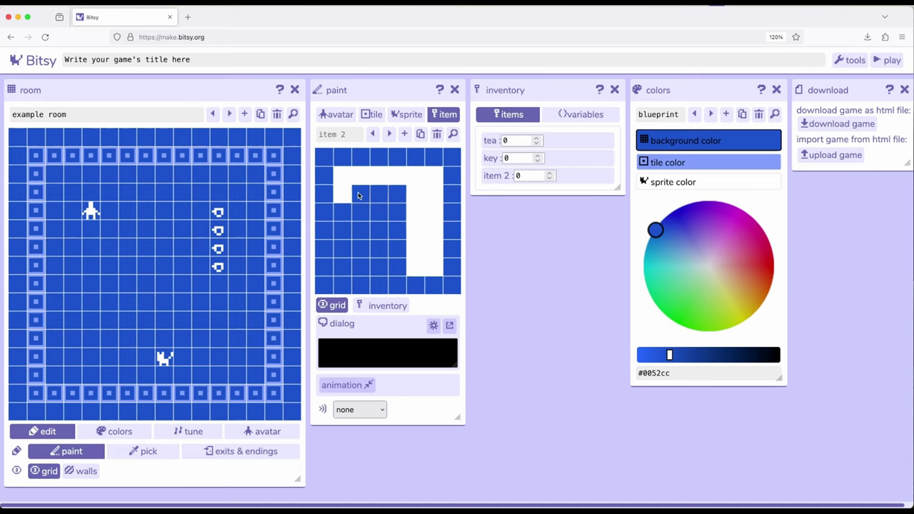
Name the item 'Umbrella' and place it in the room above the cat.
{"action": "left_click", "coordinate": [337, 137]}
{"action": "type", "text": "Umbrel"}
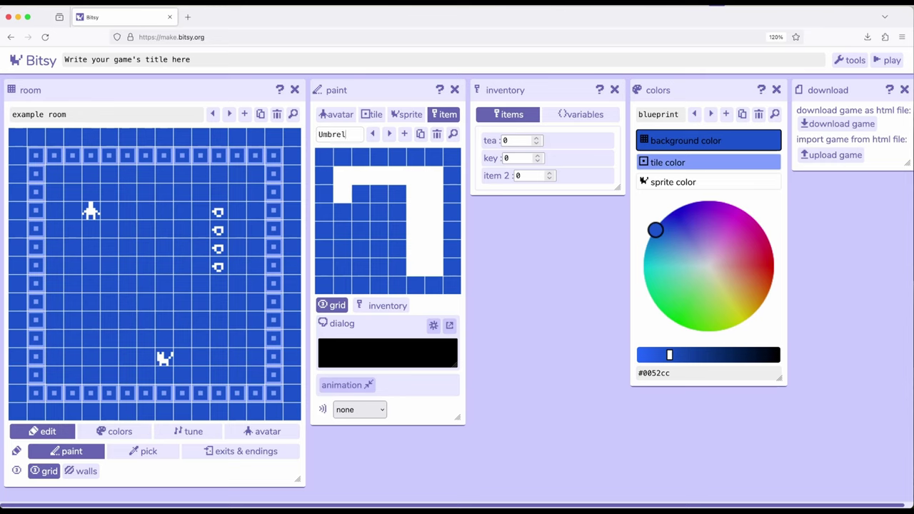
{"action": "type", "text": "la"}
{"action": "left_click", "coordinate": [201, 320]}
{"action": "left_click", "coordinate": [360, 146]}
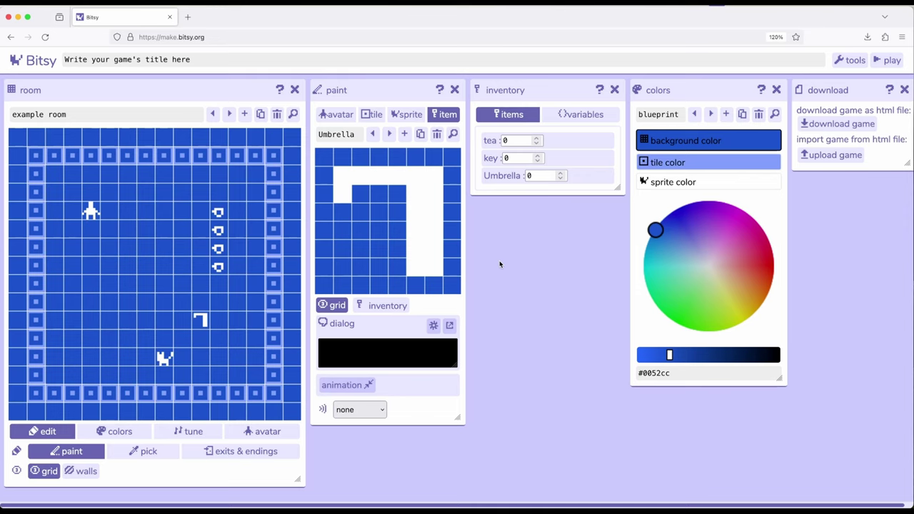
{"action": "left_click", "coordinate": [888, 60]}
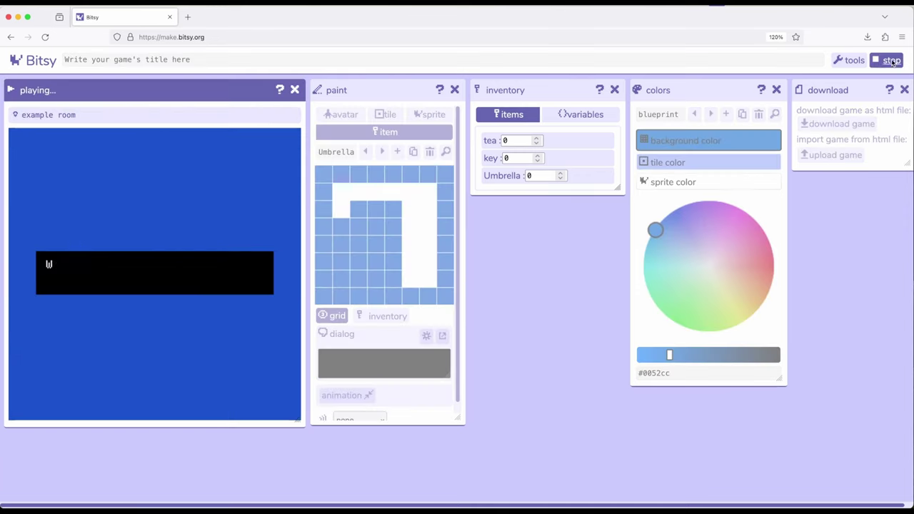
{"action": "key", "text": "Right"}
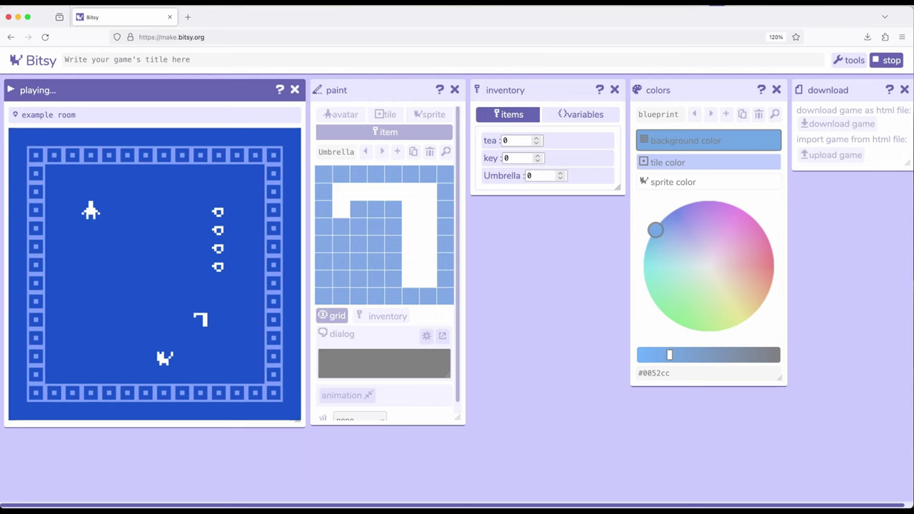
{"action": "key", "text": "Right"}
{"action": "key", "text": "Right"}
{"action": "key", "text": "Right"}
{"action": "key", "text": "Right"}
{"action": "key", "text": "Down"}
{"action": "key", "text": "Down"}
{"action": "key", "text": "Down"}
{"action": "key", "text": "Down"}
{"action": "key", "text": "Down"}
{"action": "key", "text": "Down"}
{"action": "key", "text": "Right"}
{"action": "key", "text": "Right"}
{"action": "key", "text": "Right"}
{"action": "key", "text": "Right"}
{"action": "key", "text": "Up"}
{"action": "key", "text": "Left"}
{"action": "key", "text": "Left"}
{"action": "key", "text": "Left"}
{"action": "key", "text": "Left"}
{"action": "key", "text": "Left"}
{"action": "key", "text": "Up"}
{"action": "key", "text": "Up"}
{"action": "key", "text": "Up"}
{"action": "key", "text": "Up"}
{"action": "key", "text": "Left"}
{"action": "key", "text": "Down"}
{"action": "key", "text": "Down"}
{"action": "left_click_drag", "start_coordinate": [497, 98], "coordinate": [500, 90]}
{"action": "left_click", "coordinate": [895, 62]}
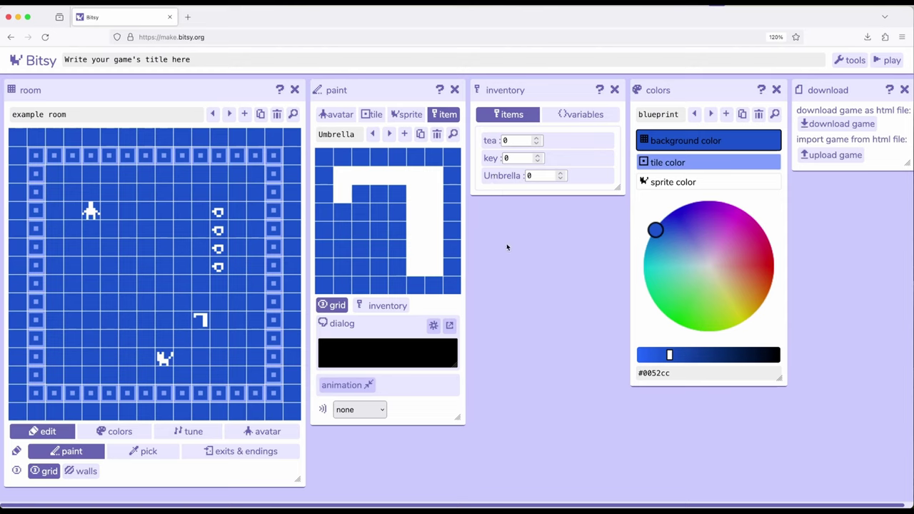
{"action": "left_click_drag", "start_coordinate": [379, 90], "coordinate": [379, 90]}
{"action": "left_click_drag", "start_coordinate": [523, 95], "coordinate": [523, 97]}
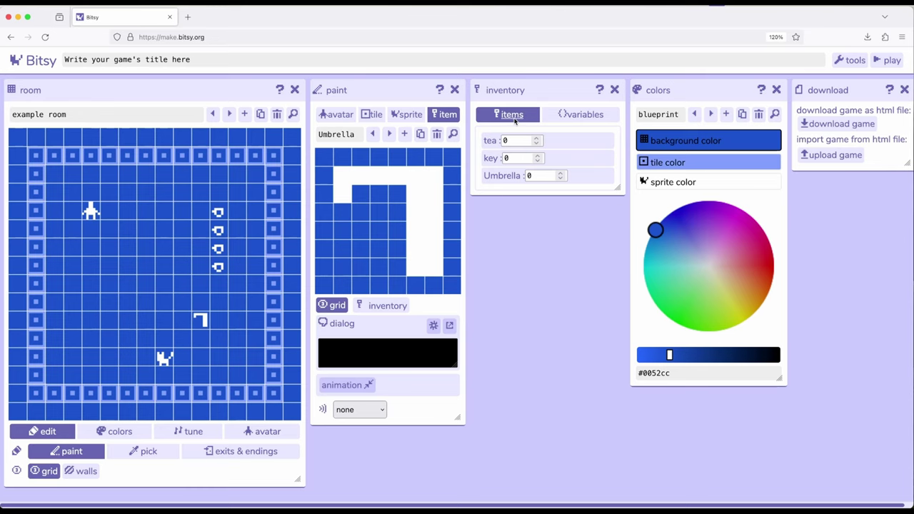